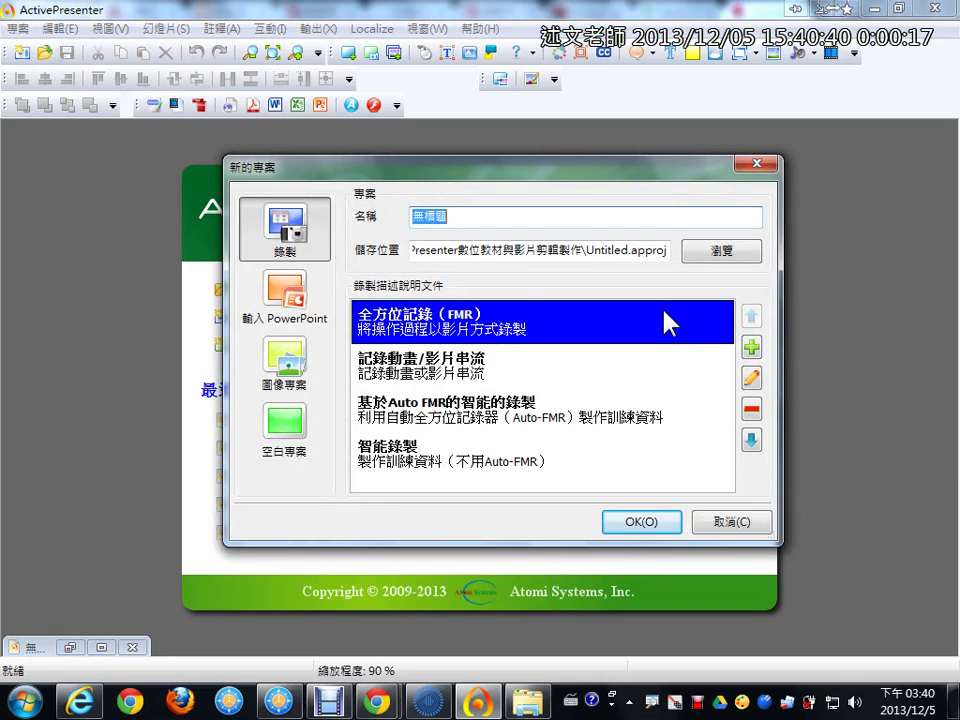
Step: Examine the hotkeys assigned in the 全方位記錄（FMR） recording profile and close its editor without saving
click(657, 330)
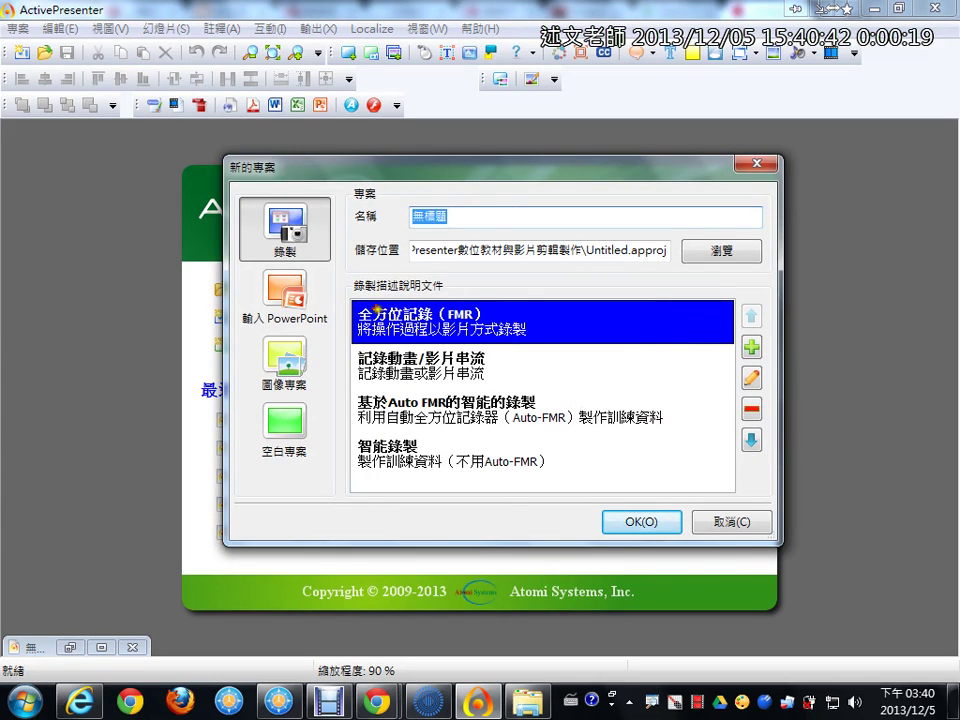
drag(345, 276, 658, 491)
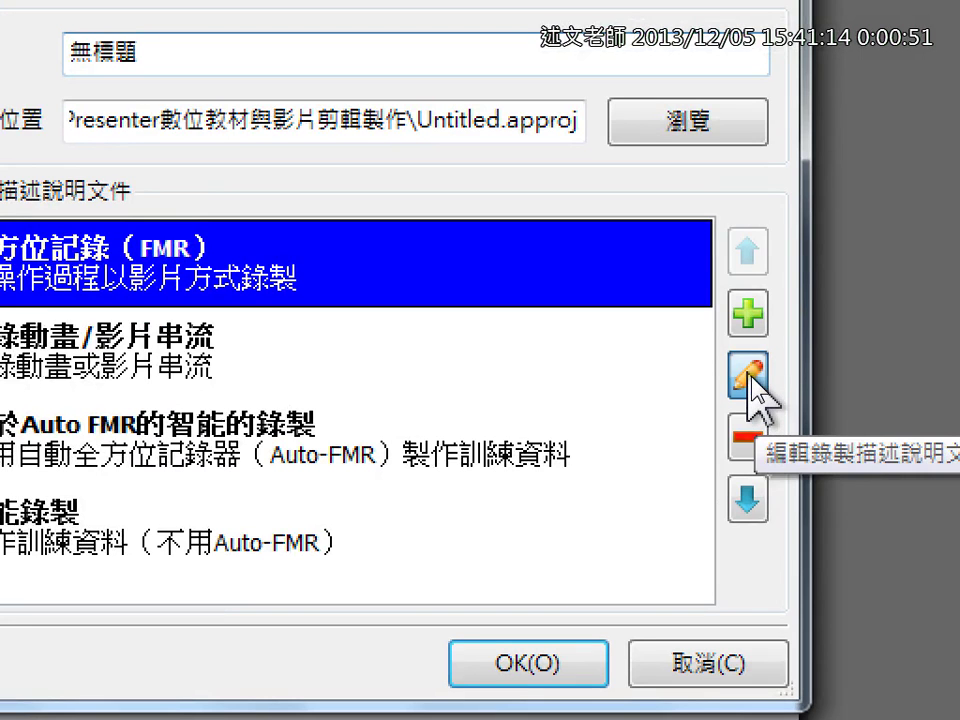
click(752, 378)
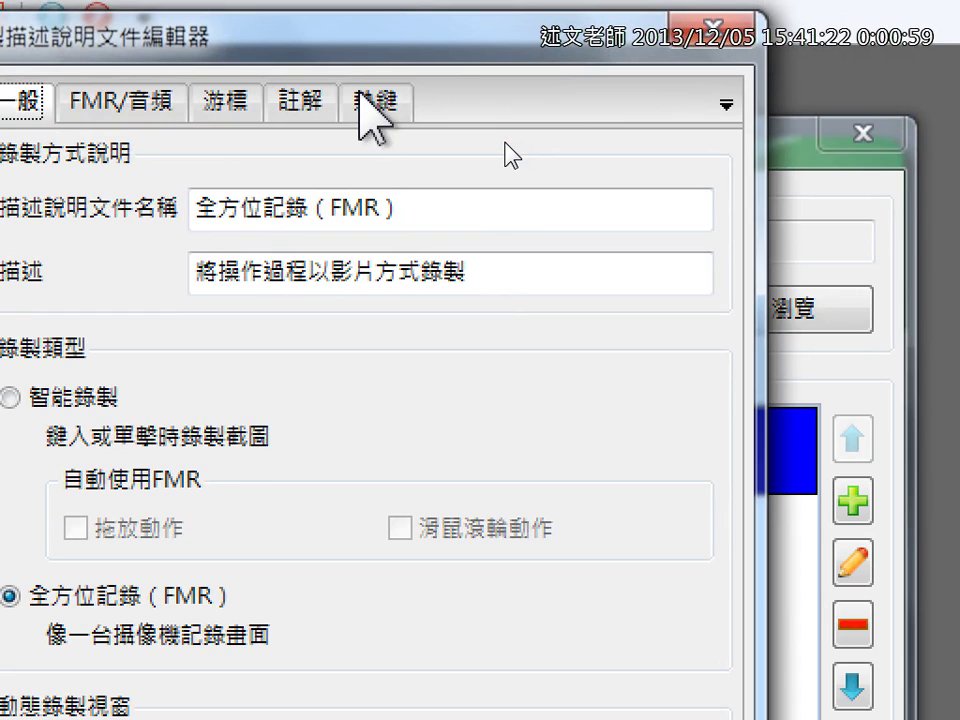
click(370, 102)
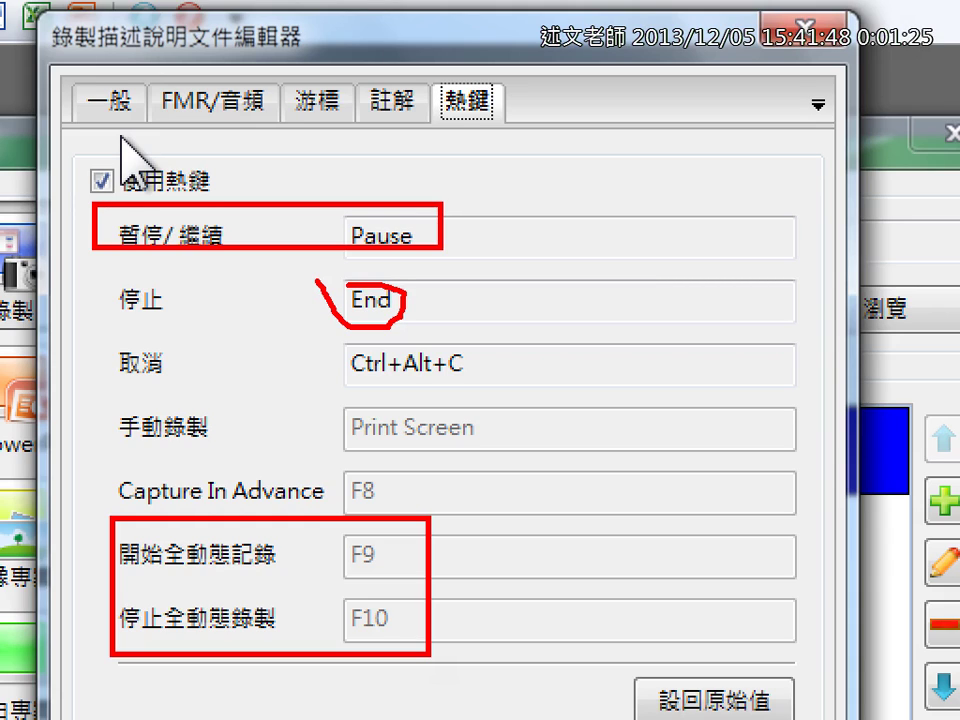
key(Escape)
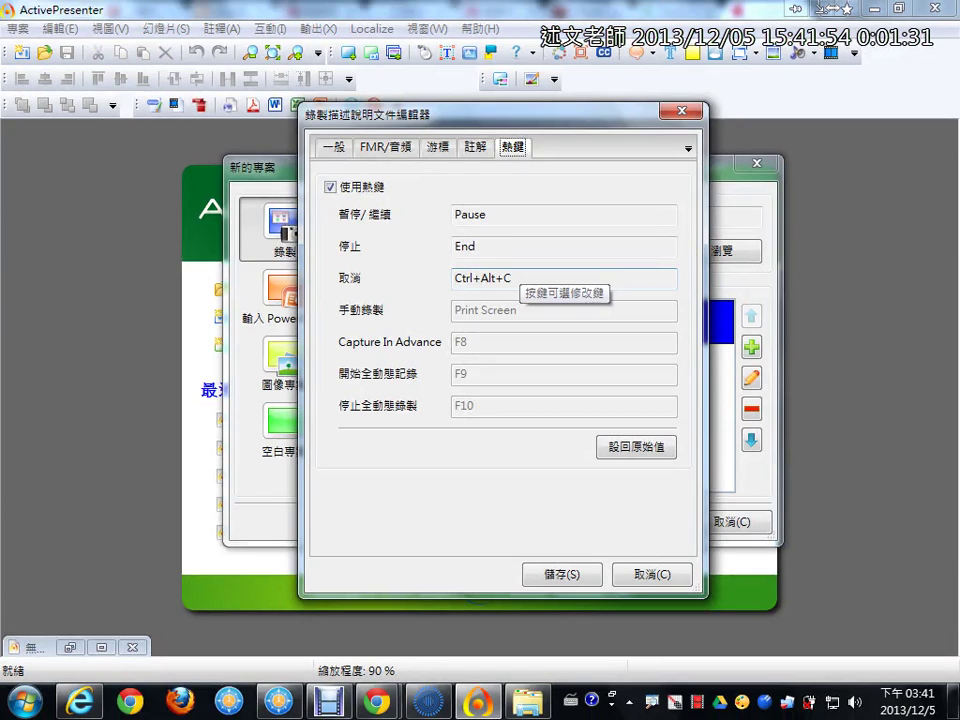
click(639, 578)
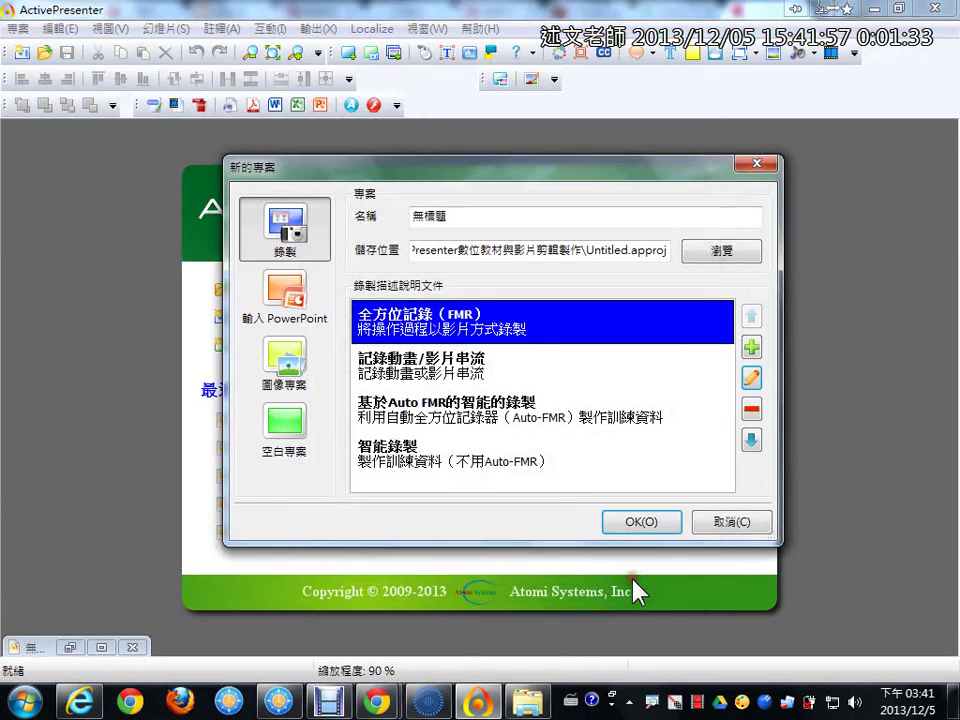
Step: Create the project with the 全方位記錄（FMR） profile and move the capture area toward the middle of the screen
click(639, 521)
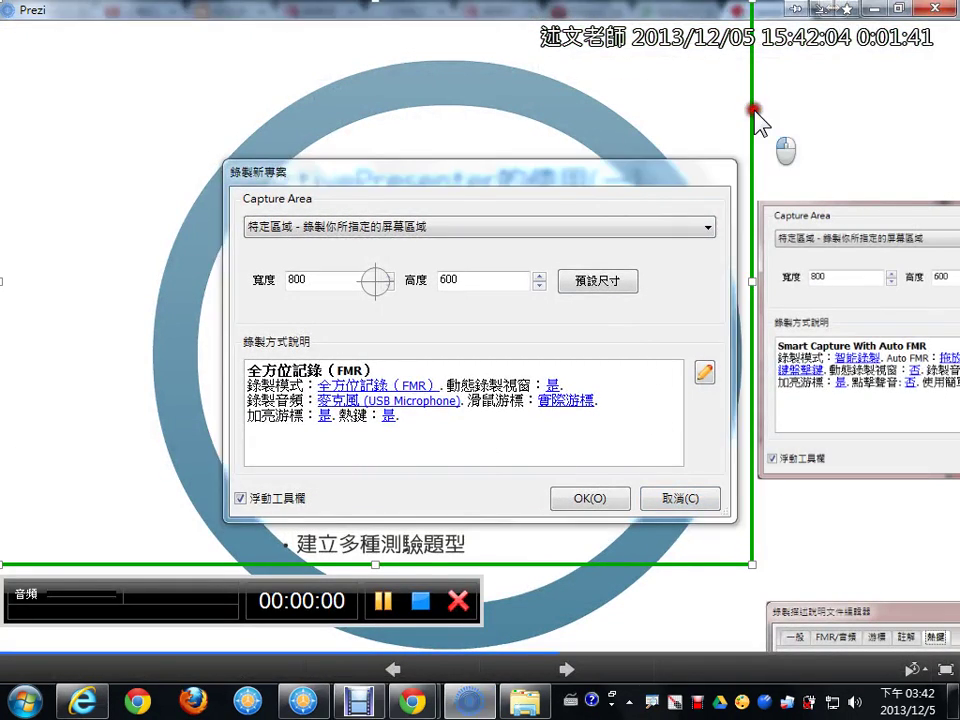
drag(751, 107, 818, 127)
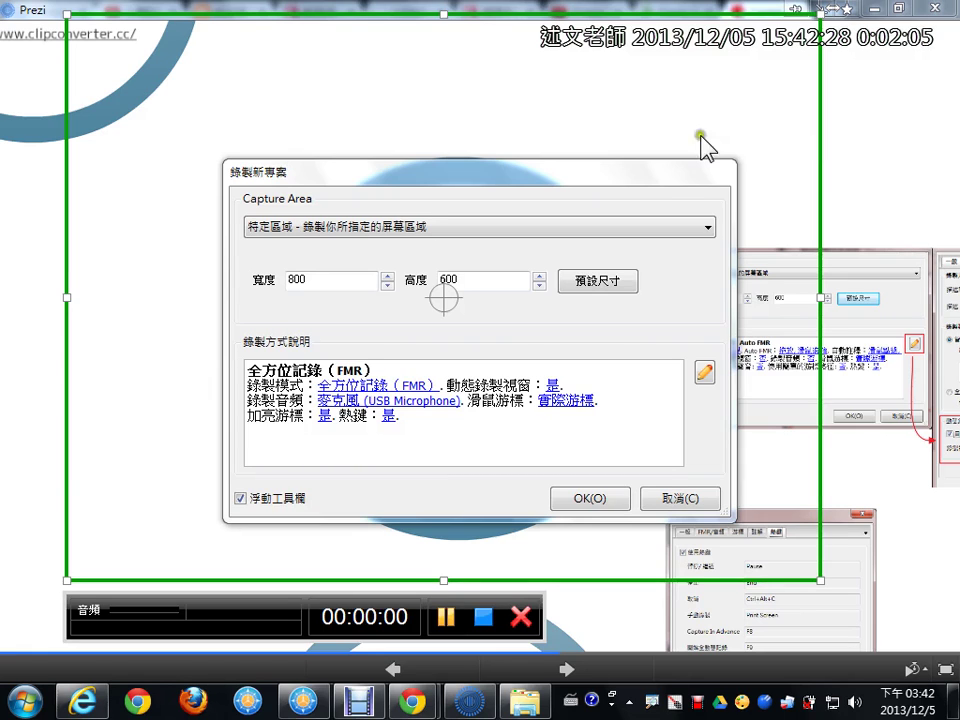
Step: Look through the preset capture area sizes without choosing one
click(611, 286)
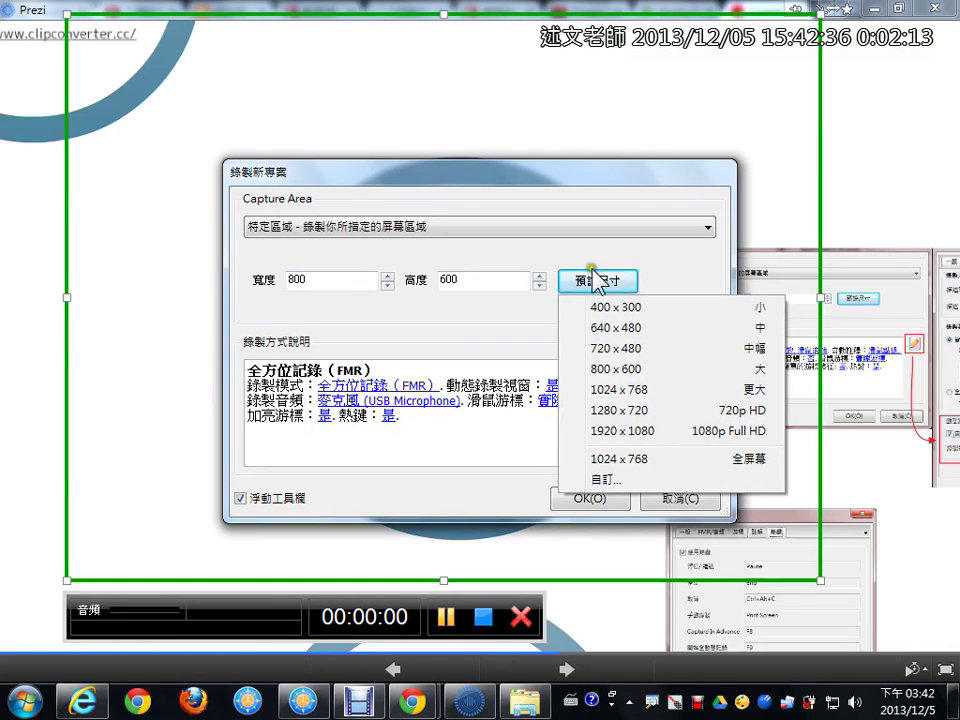
mouse_move(8, 64)
mouse_down()
mouse_move(17, 108)
mouse_move(34, 77)
mouse_up()
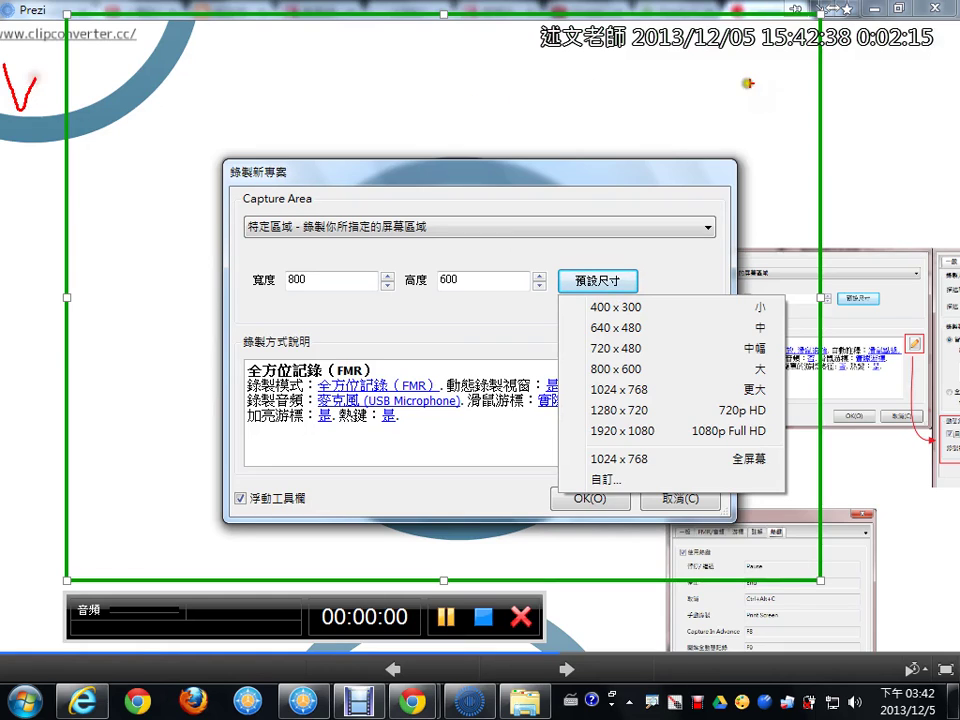
drag(866, 70, 946, 20)
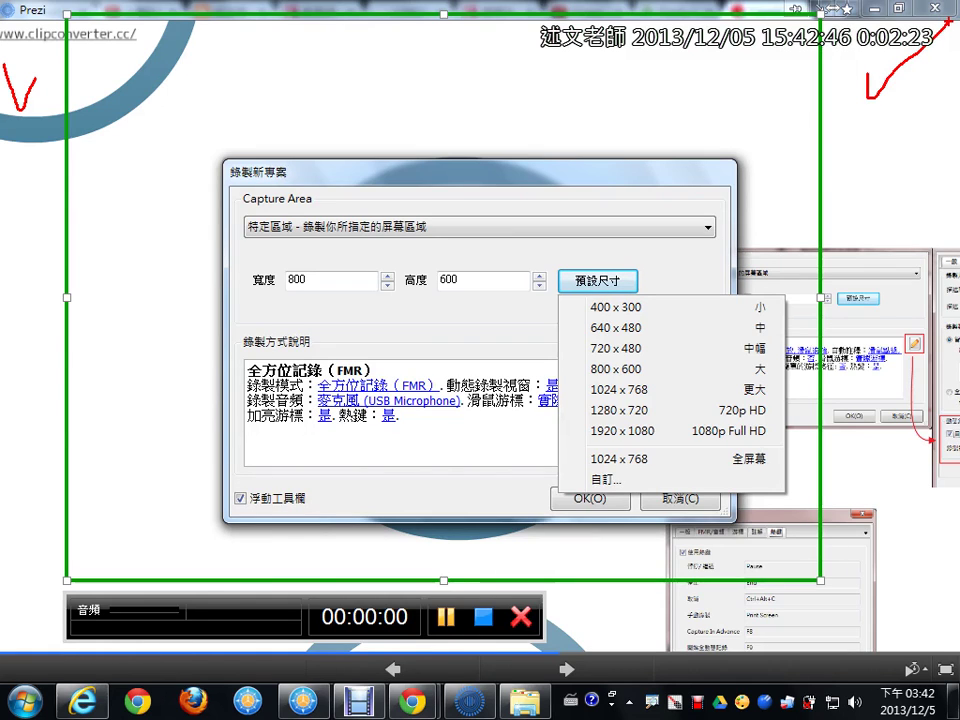
key(Escape)
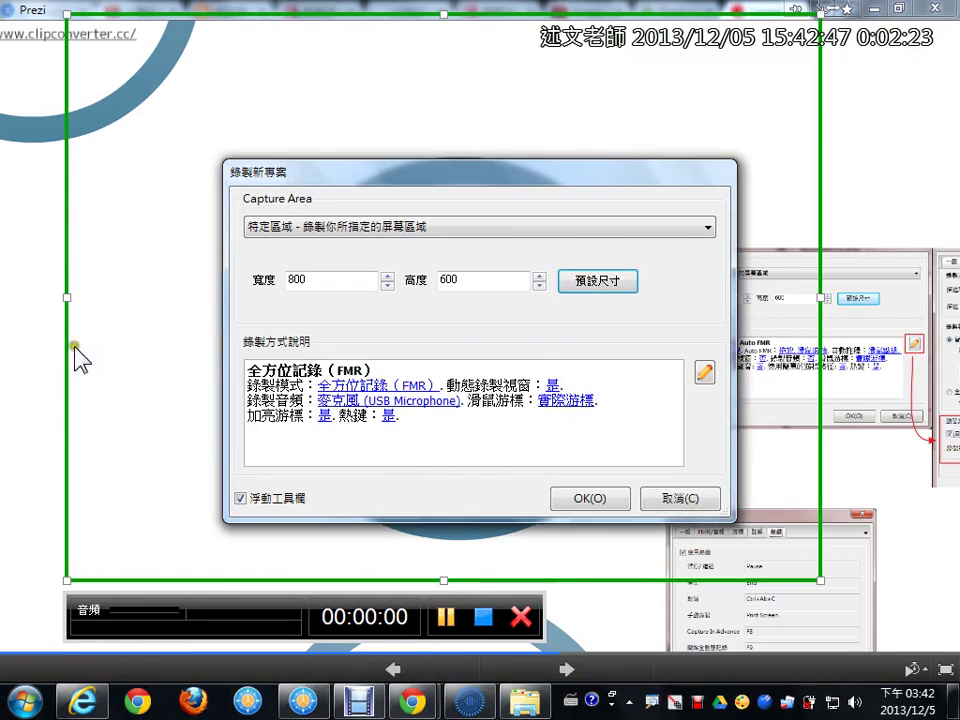
Step: Examine the recording profile's option for a capture window that follows the mouse, and close the editor without saving
click(706, 374)
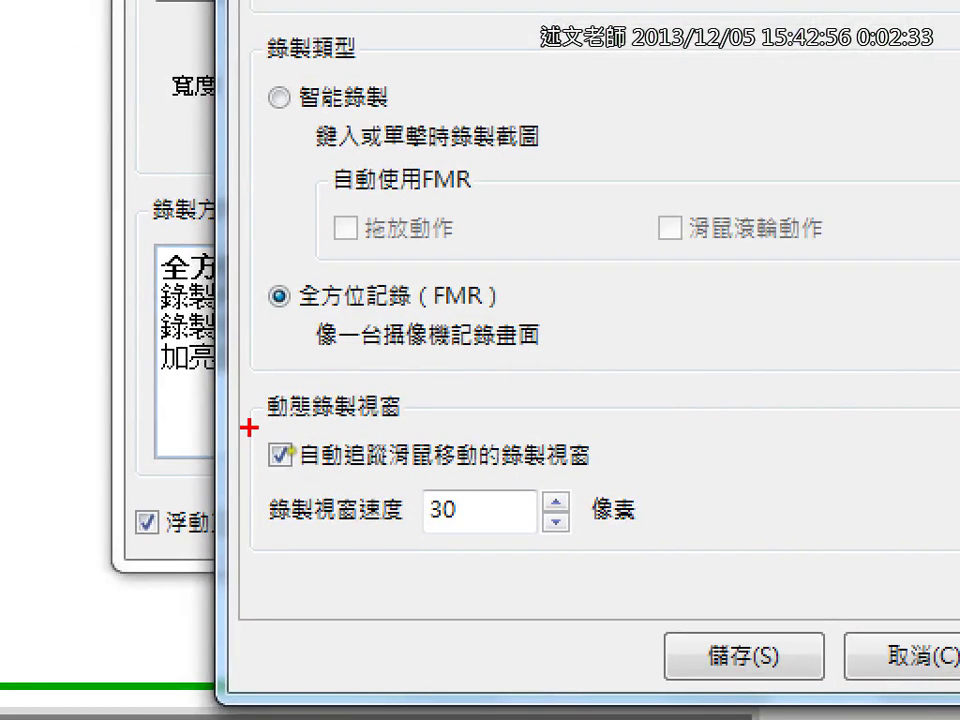
drag(248, 428, 610, 479)
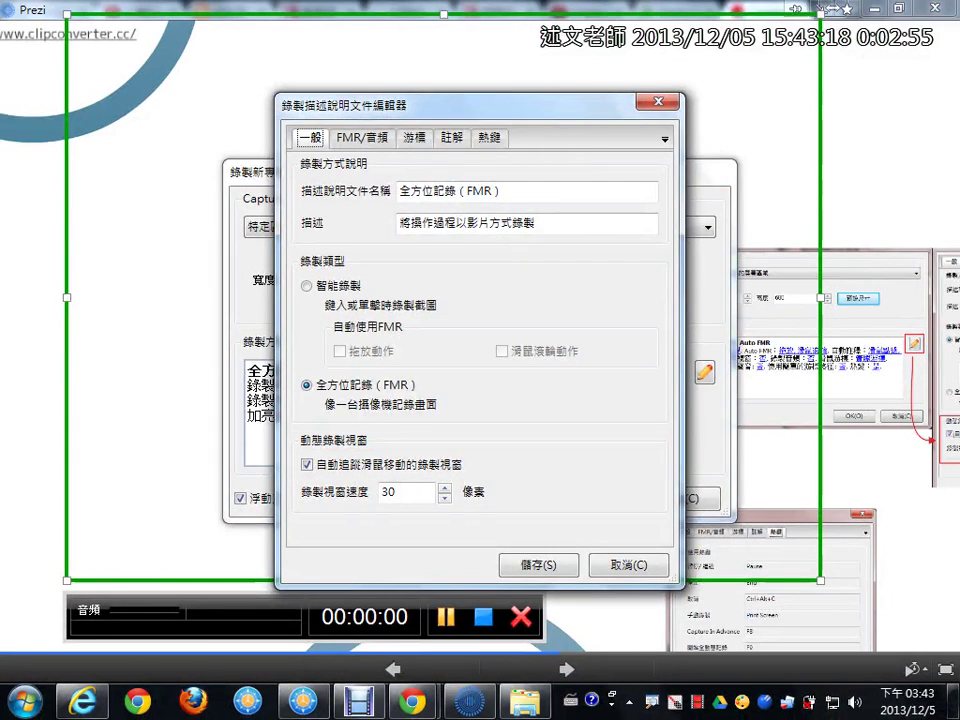
click(624, 563)
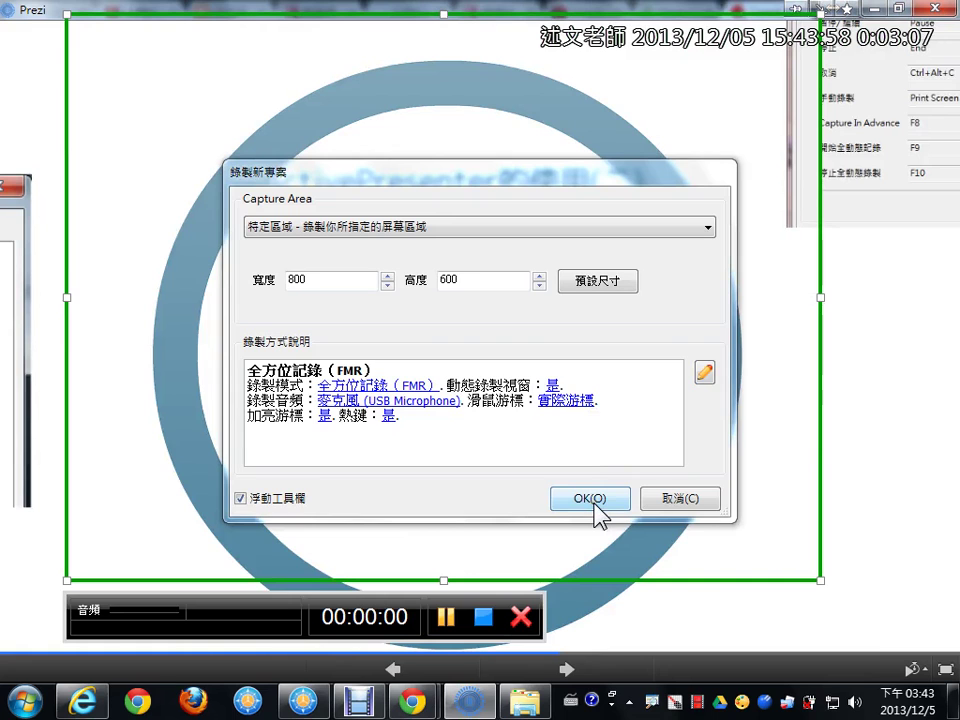
Step: Start recording the specified capture area, keeping the floating toolbar enabled
mouse_move(213, 473)
mouse_down()
mouse_move(268, 510)
mouse_move(314, 517)
mouse_up()
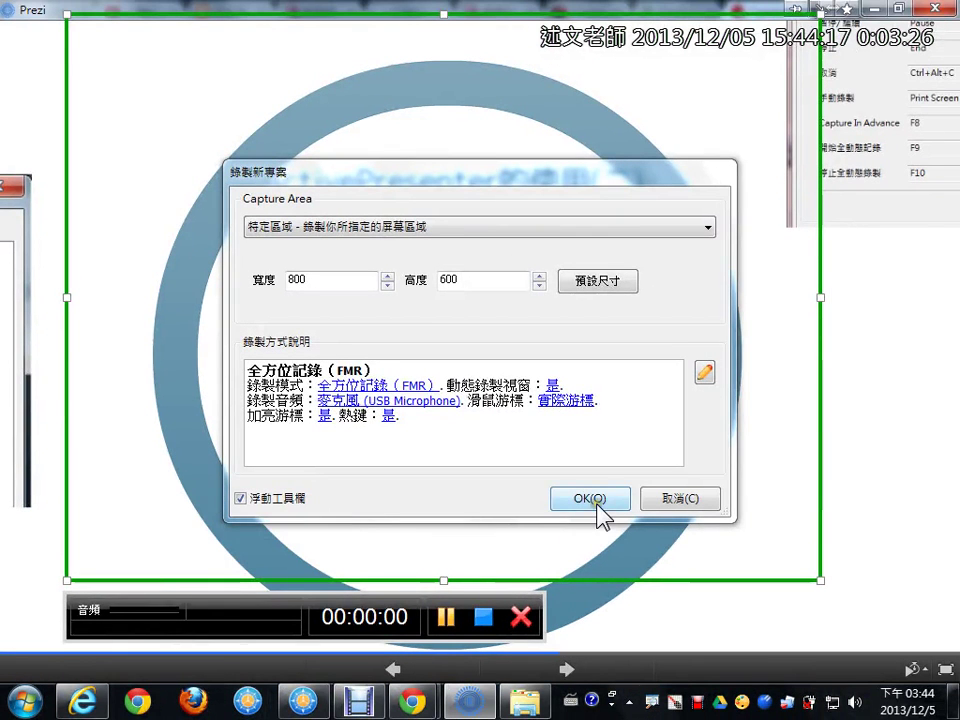
click(597, 500)
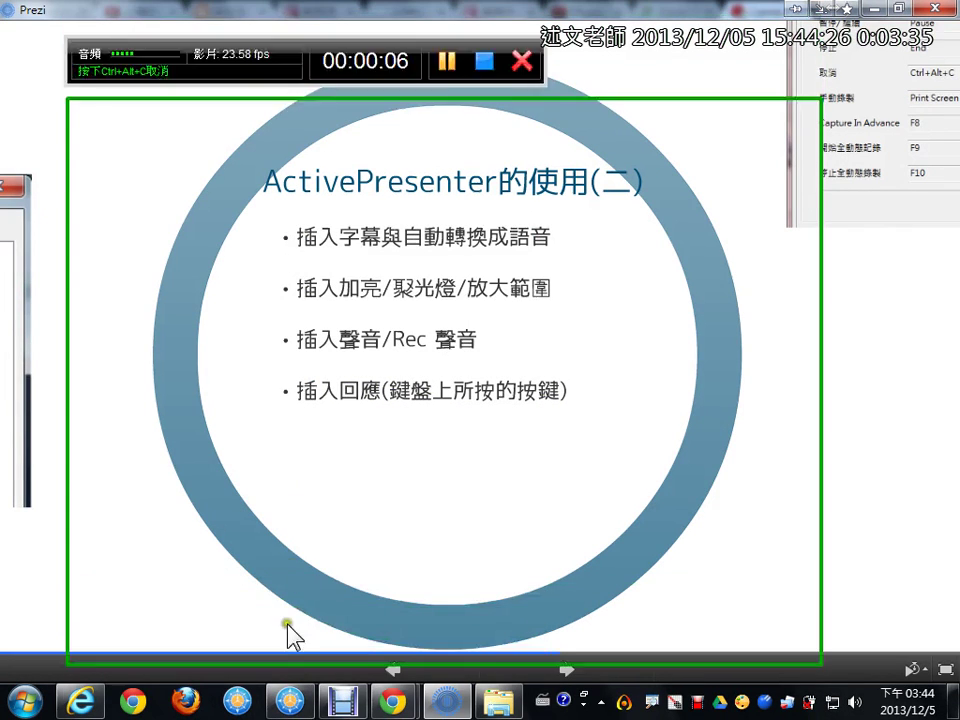
Step: Switch to FreeCommander, open the 簡報互動工具 folder and point out Pointofix_TW螢幕畫筆 with a temporary check mark
click(290, 700)
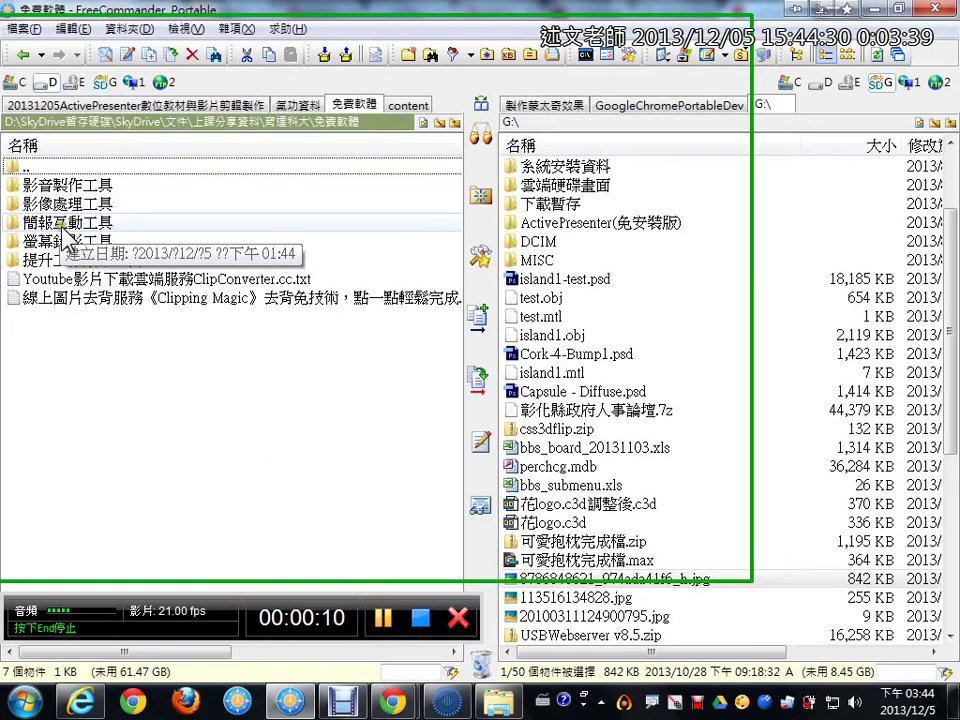
double_click(60, 224)
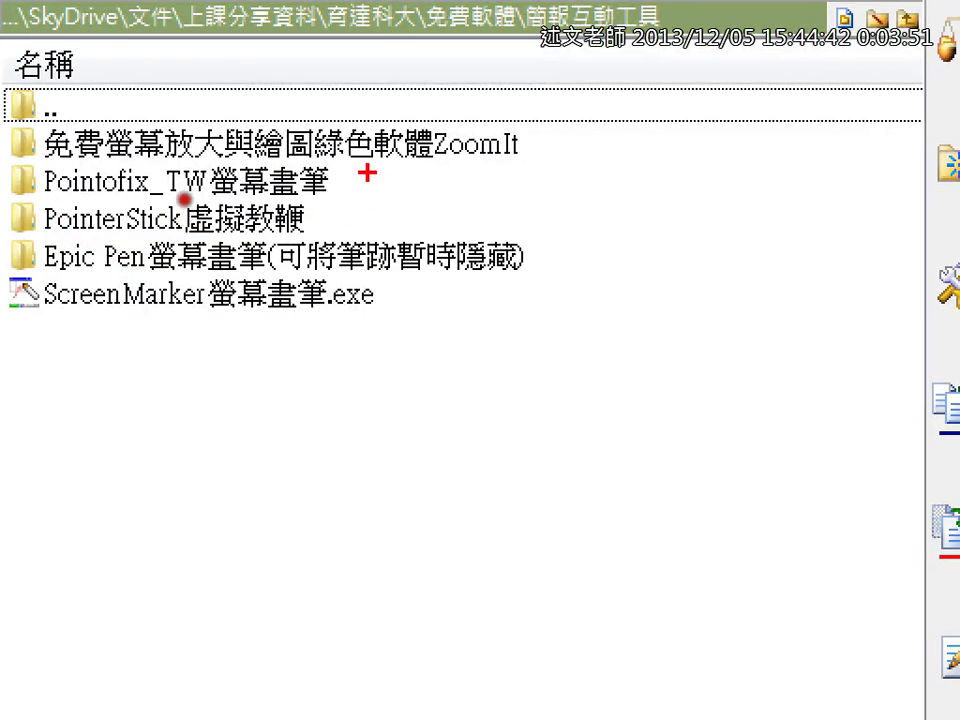
drag(367, 174, 437, 157)
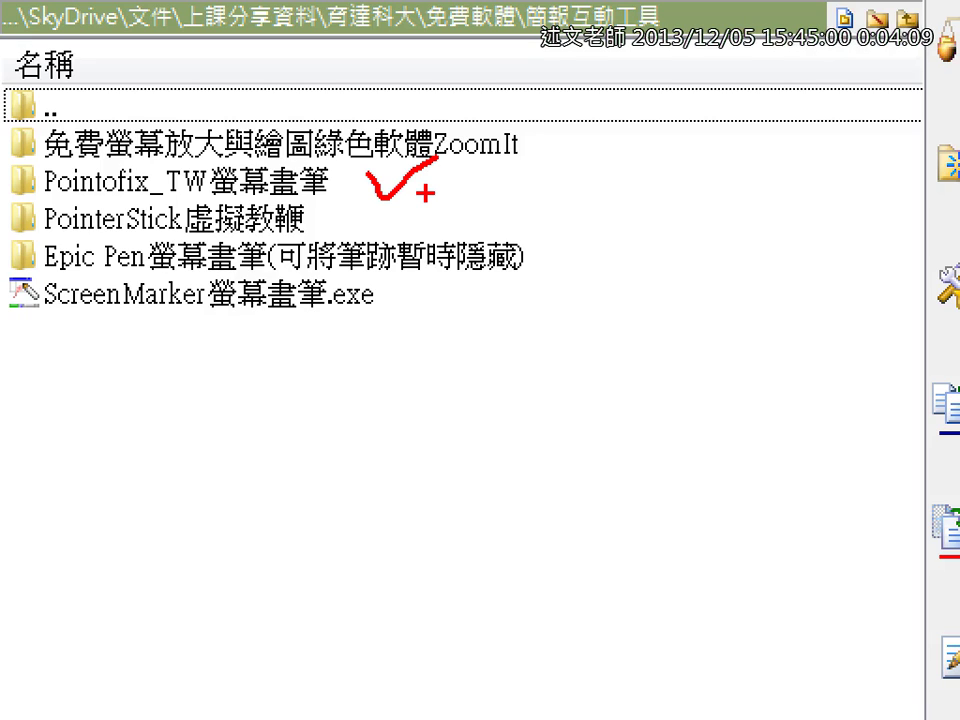
key(Escape)
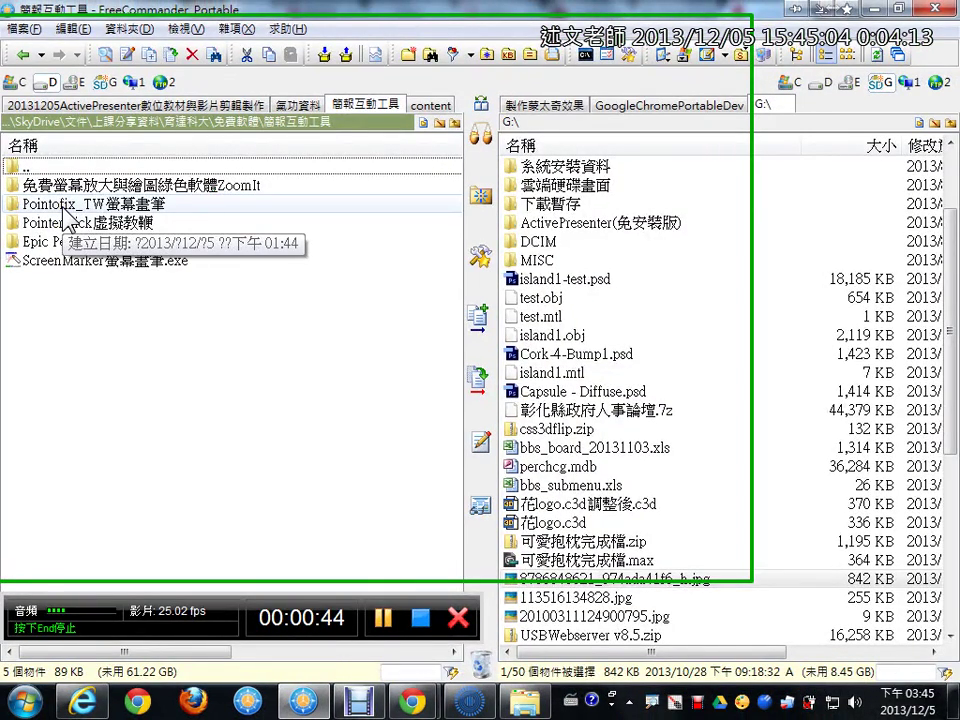
Step: Launch Pointofix.exe from the Pointofix_TW螢幕畫筆 folder
double_click(63, 205)
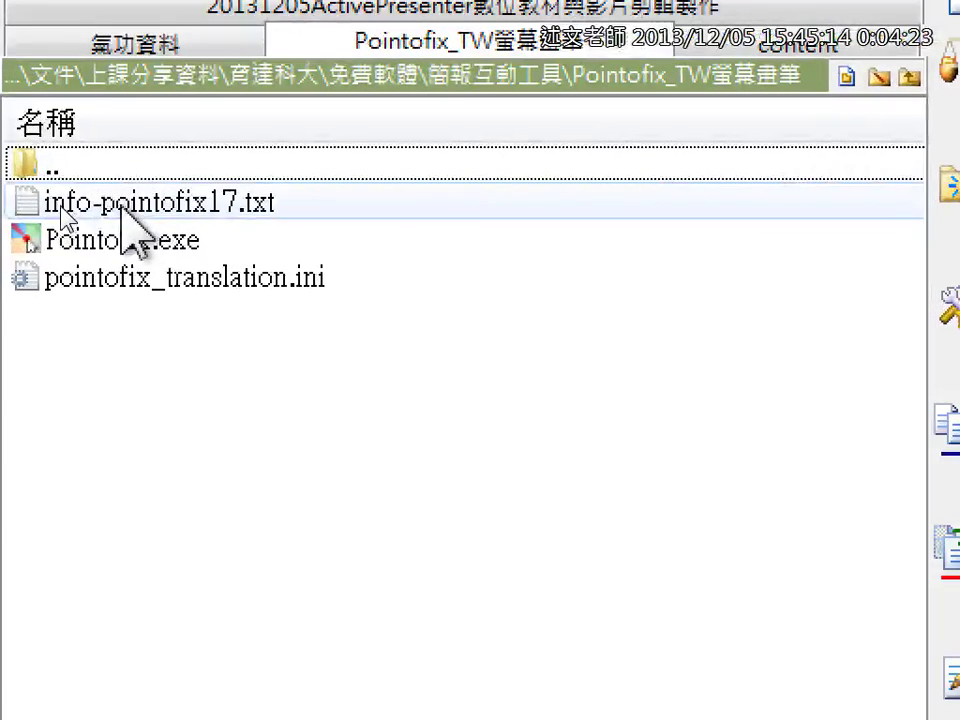
click(72, 225)
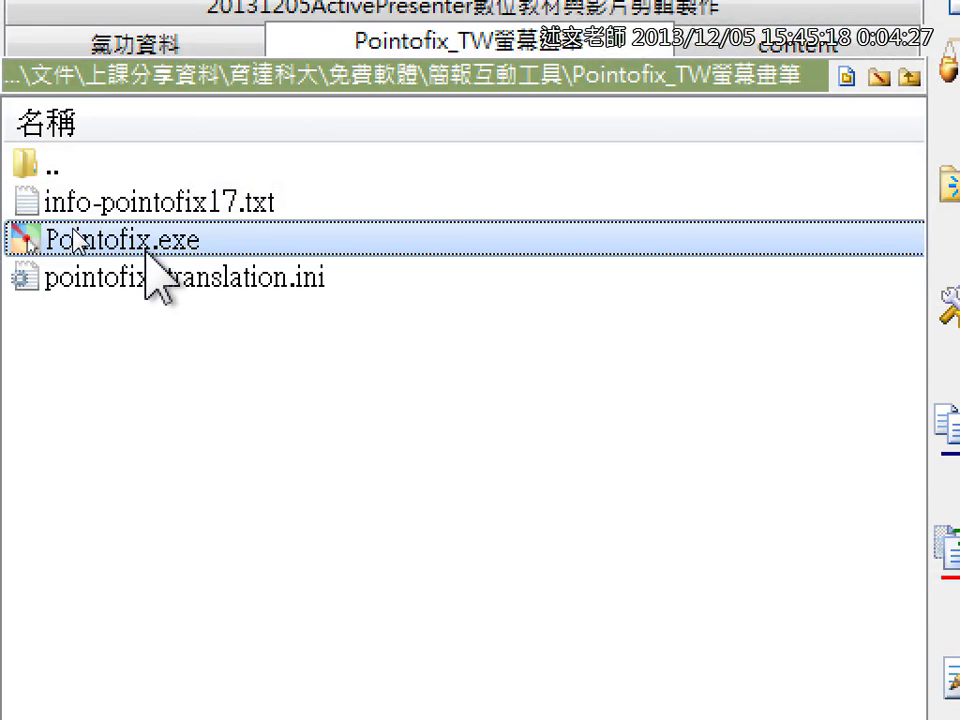
double_click(147, 250)
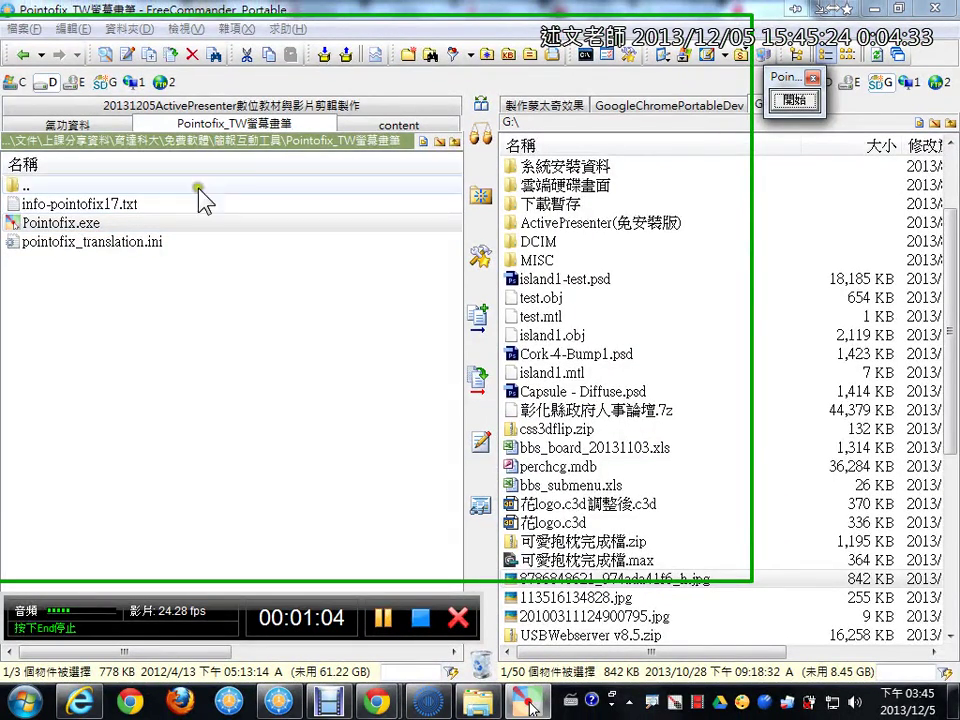
Step: Switch to the Prezi presentation, start Pointofix drawing mode and underline the ActivePresenter的使用(二) title in green
click(794, 99)
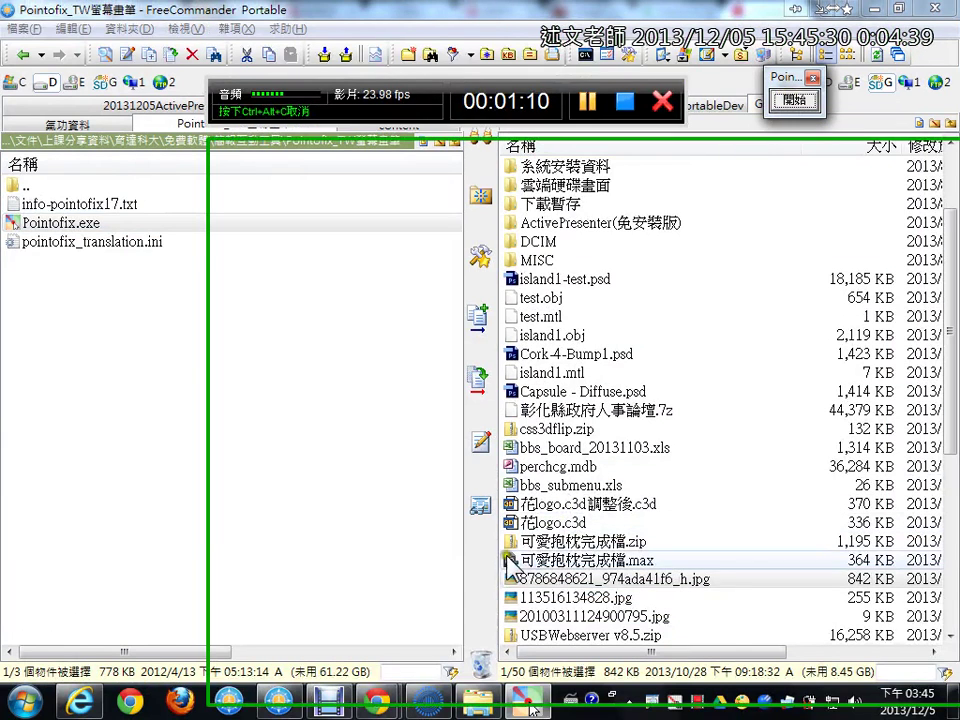
click(430, 703)
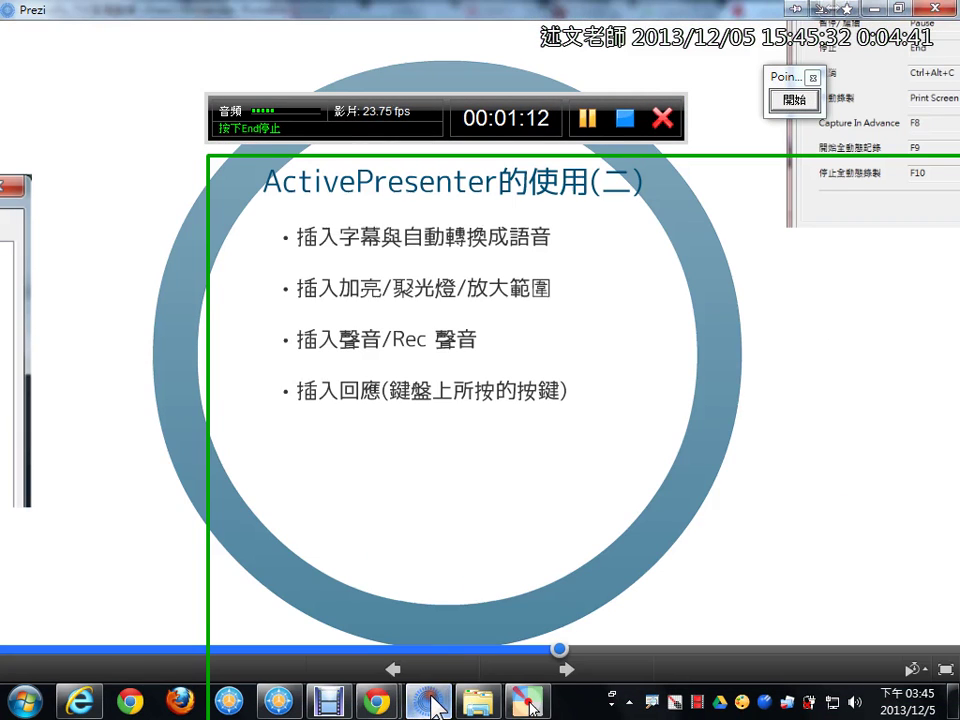
click(794, 100)
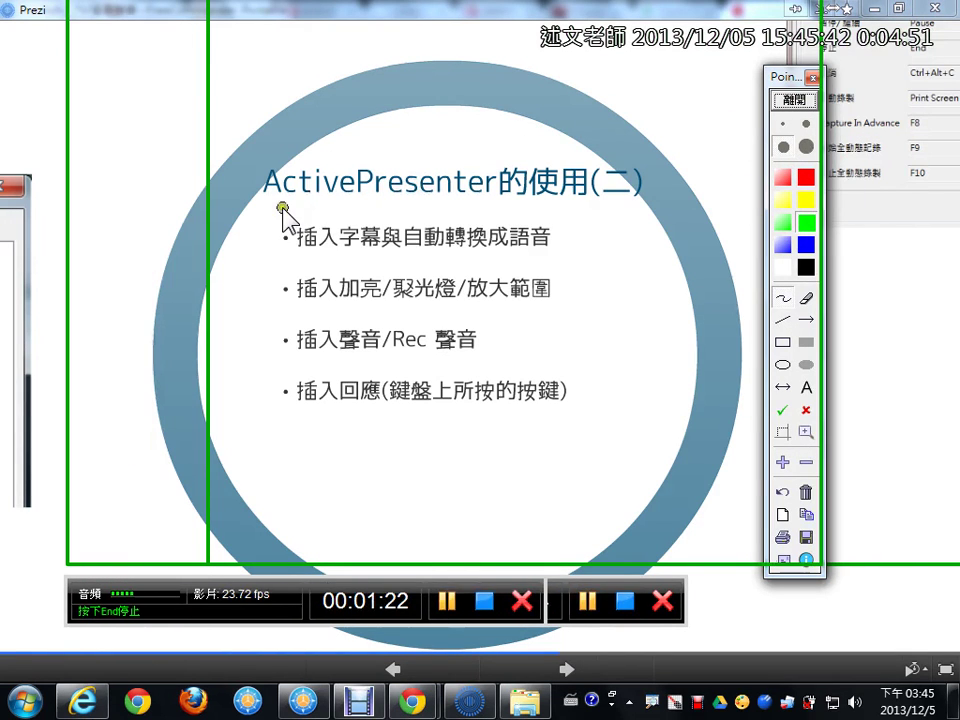
drag(271, 207, 603, 205)
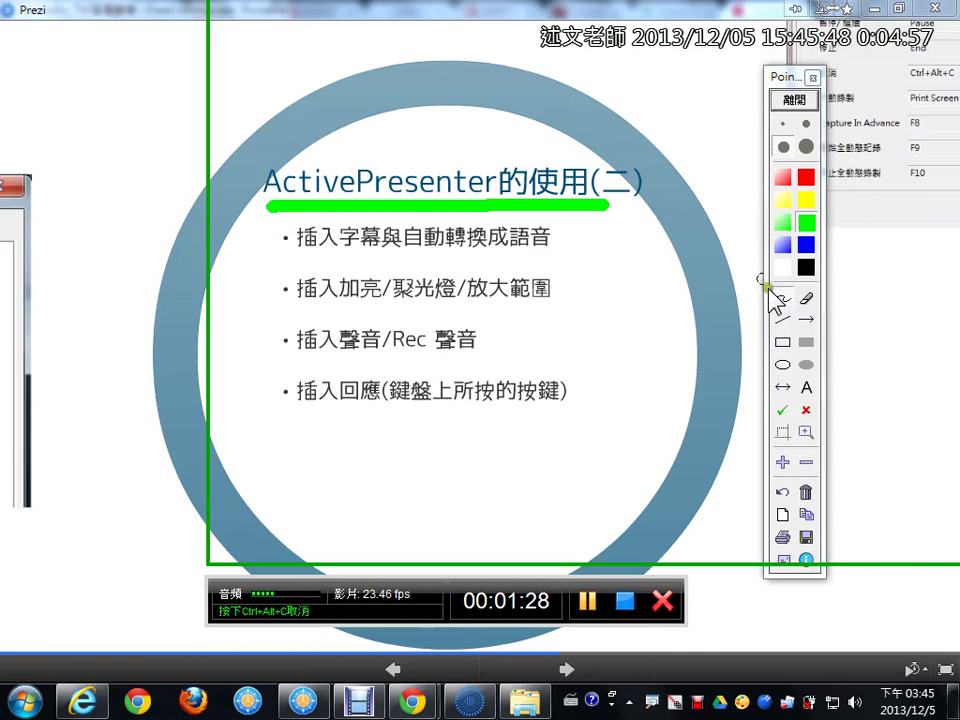
Step: Stamp a green check mark beside the 插入加亮/聚光燈/放大範圍 bullet and a red cross beside 插入聲音/Rec 聲音
click(809, 462)
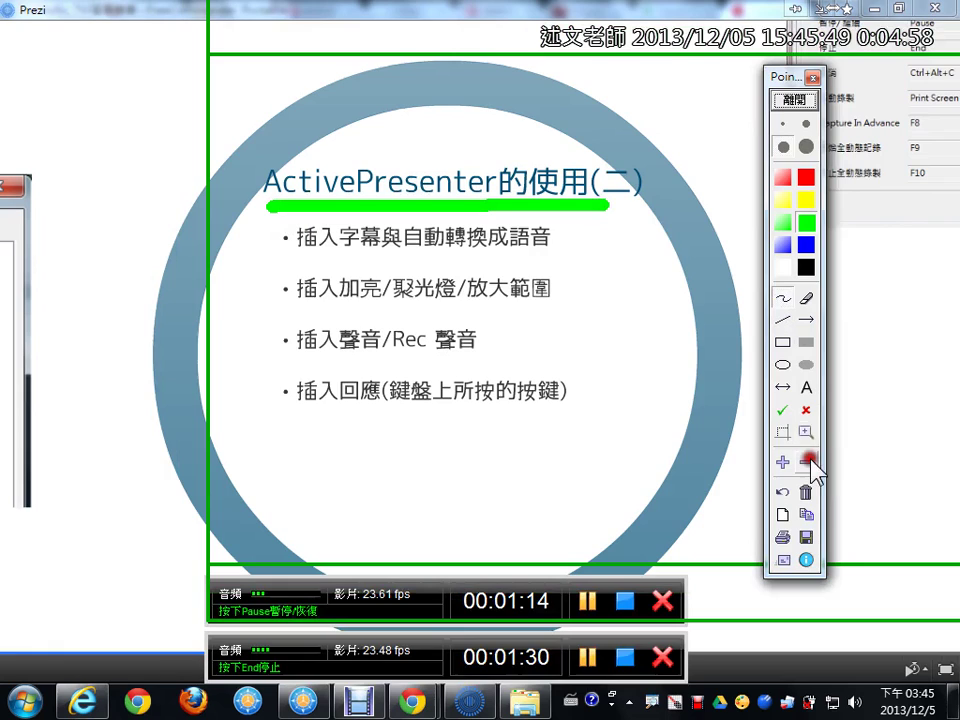
click(782, 410)
click(574, 285)
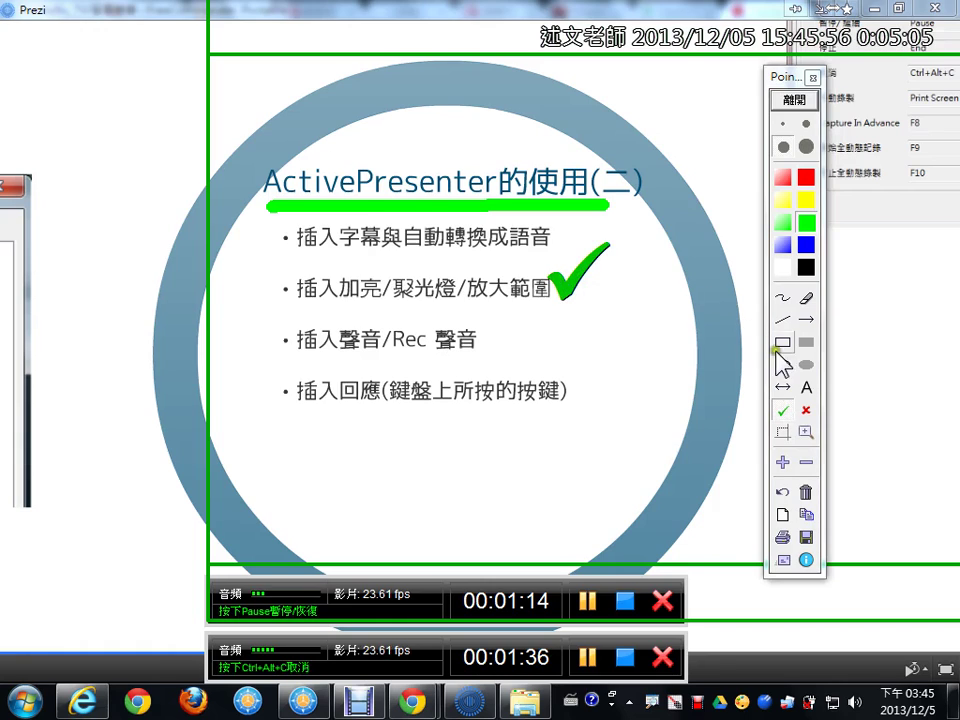
click(806, 410)
click(515, 338)
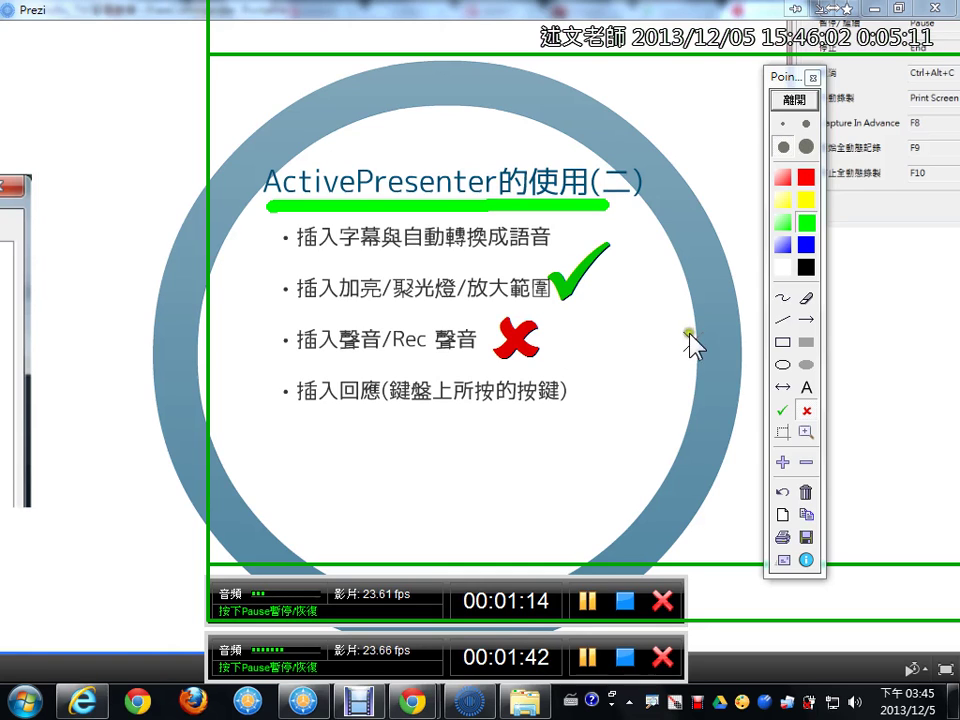
Step: Magnify the annotated screen to 200%, shift the magnified view and leave Pointofix drawing mode
click(781, 455)
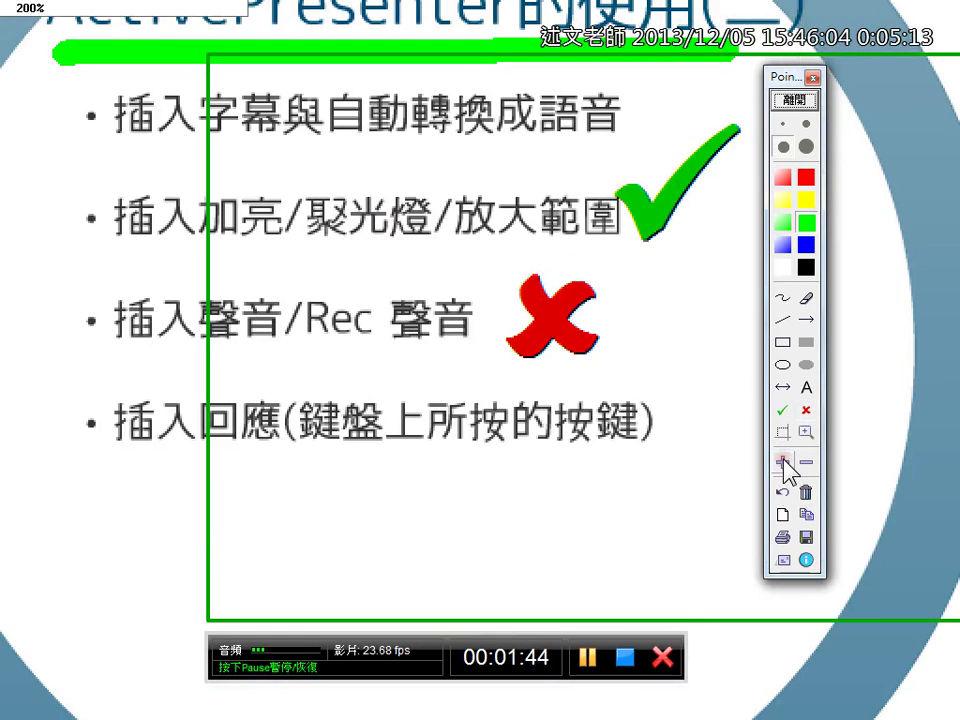
drag(343, 294, 475, 275)
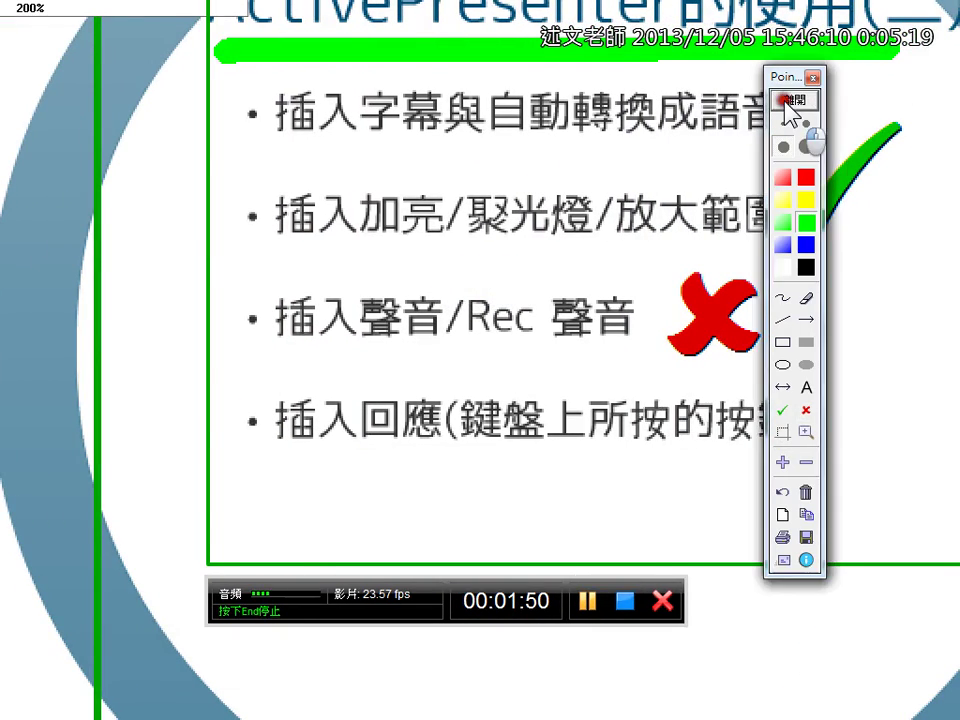
click(796, 100)
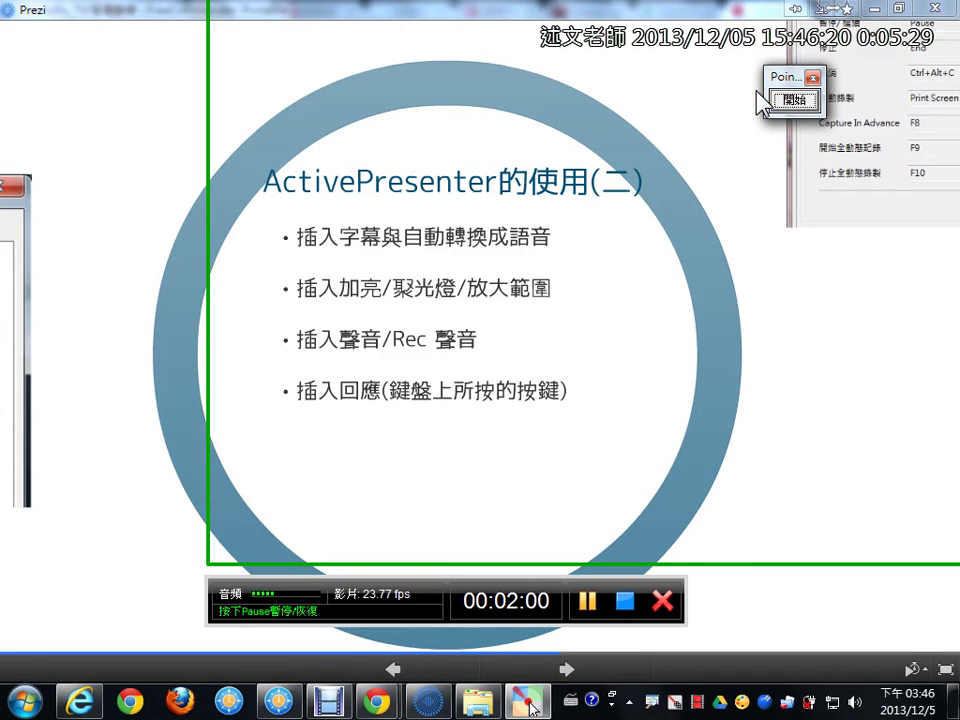
click(775, 100)
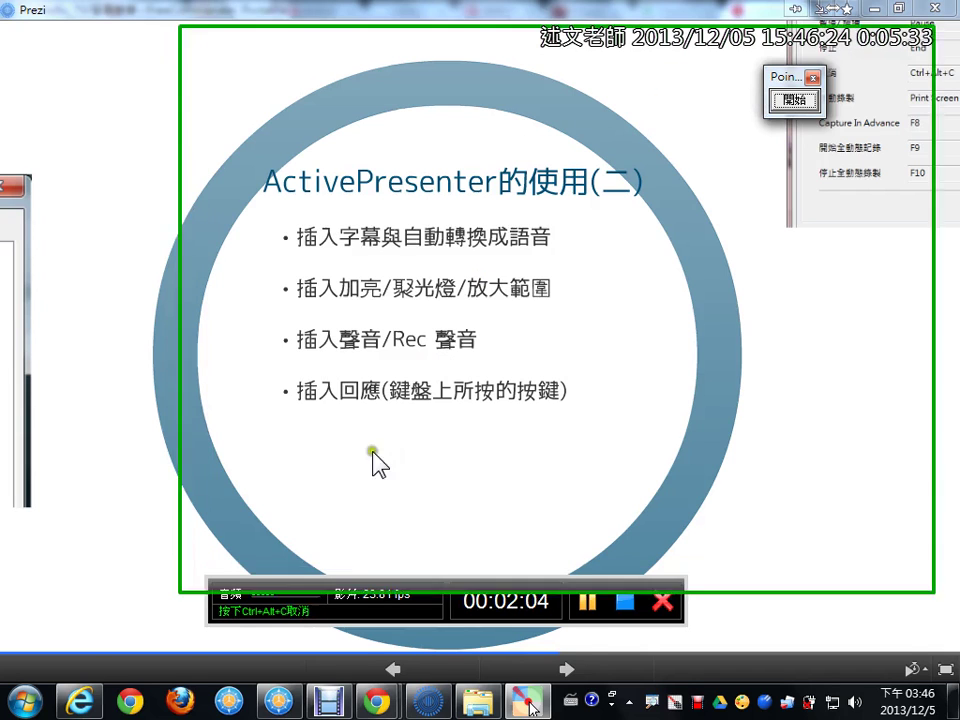
Step: Switch to FreeCommander, go back up to the 簡報互動工具 folder and select the 免費螢幕放大與繪圖綠色軟體ZoomIt folder
click(278, 700)
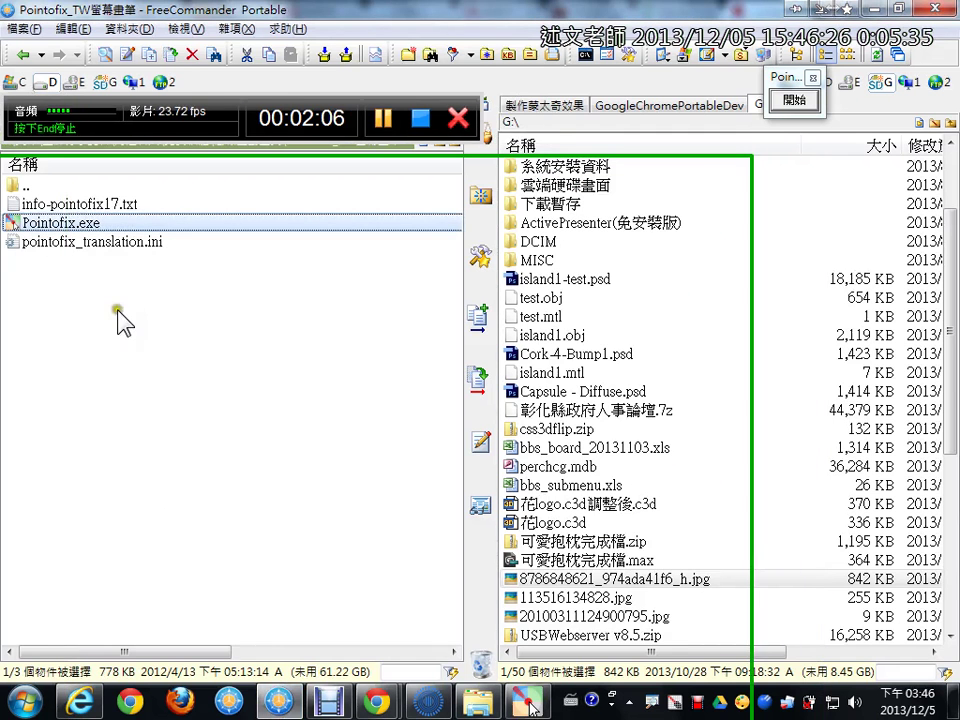
double_click(32, 185)
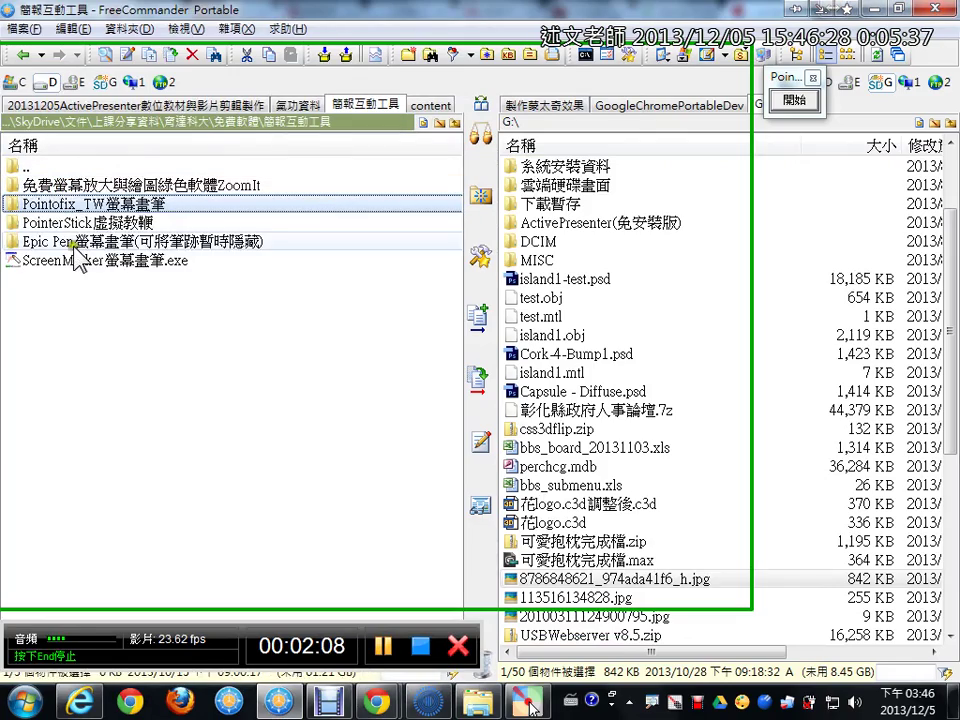
click(48, 185)
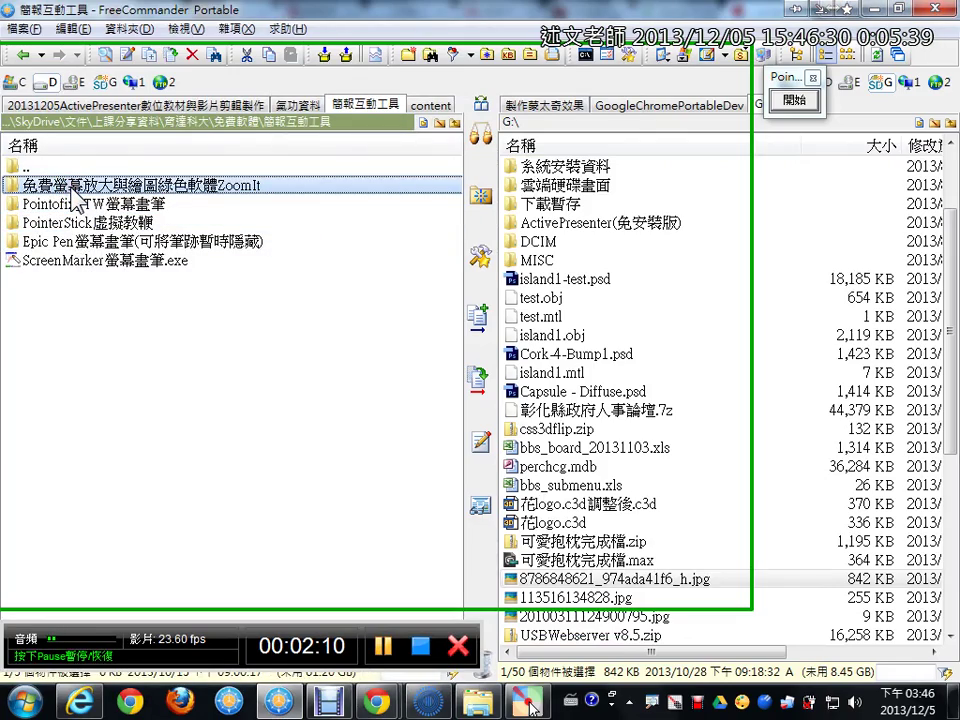